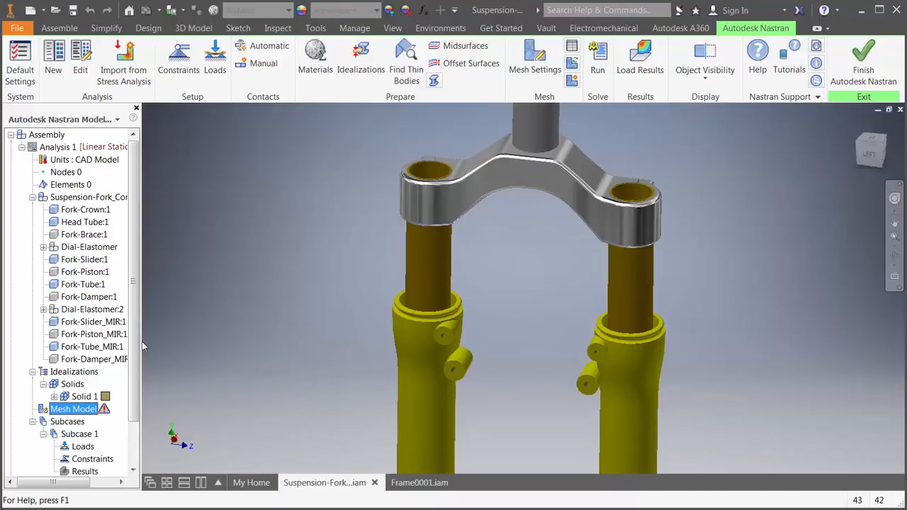
# - Exclude the fork tubes Fork-Tube:1 and Fork-Tube_MIR:1 from the analysis and turn off their visibility
pyautogui.click(422, 276)
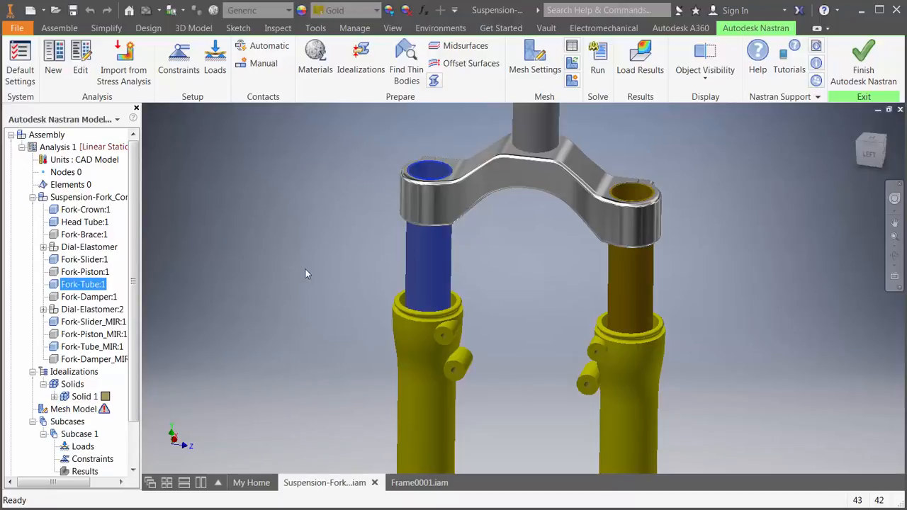
pyautogui.rightClick(97, 285)
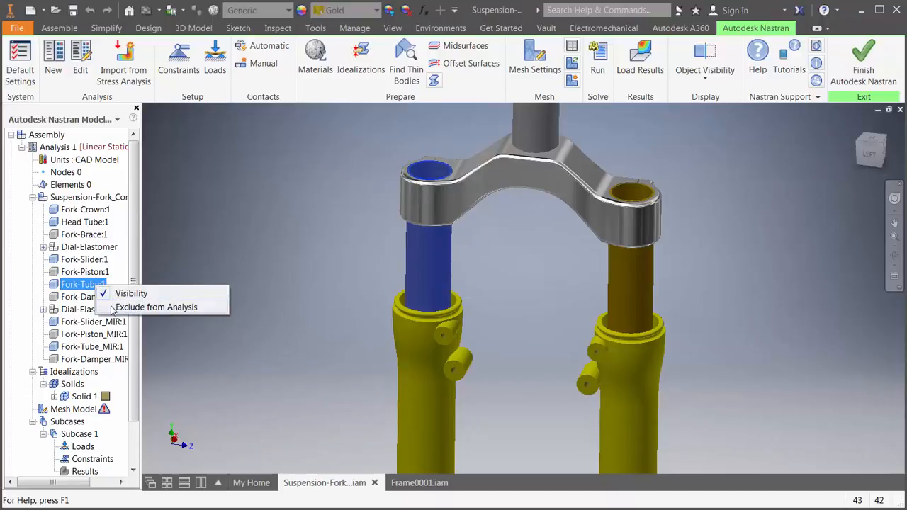
pyautogui.click(141, 307)
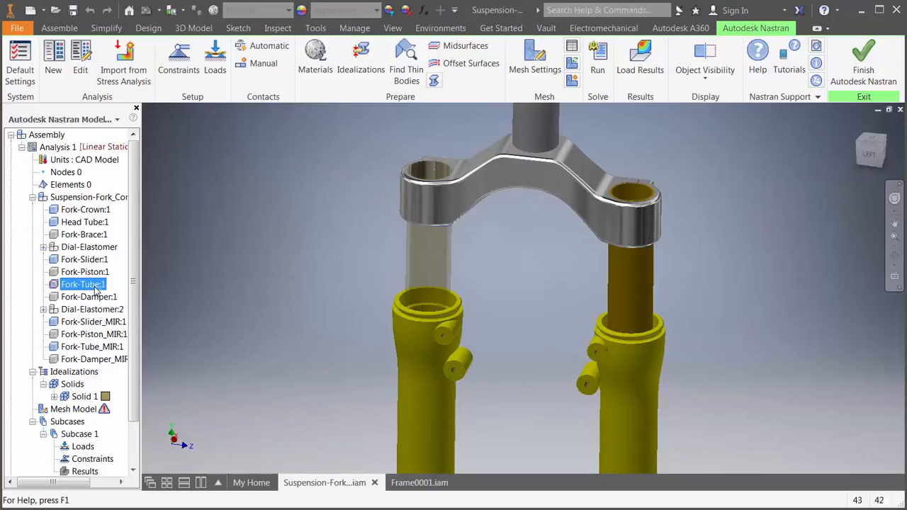
pyautogui.rightClick(95, 288)
pyautogui.click(124, 296)
pyautogui.rightClick(92, 347)
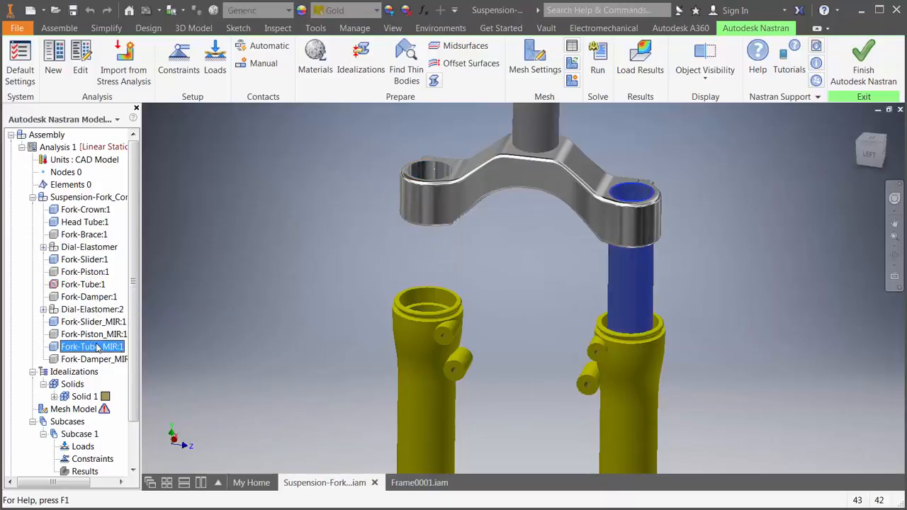
pyautogui.click(117, 355)
# - Create a Rigid Body connector from the Fork-Crown bore above Fork-Slider:1 to a point at its center, and duplicate it
pyautogui.scroll(-2, 85, 397)
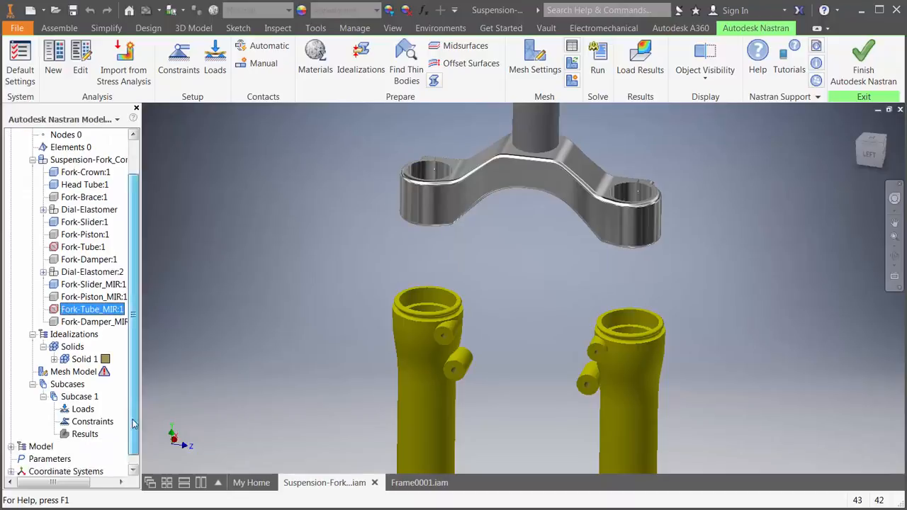
pyautogui.click(18, 435)
pyautogui.rightClick(45, 395)
pyautogui.click(60, 406)
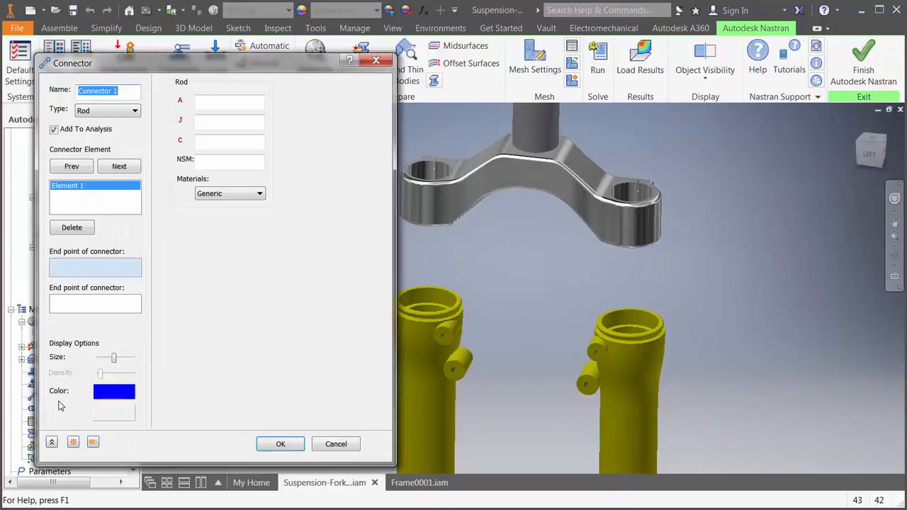
pyautogui.click(106, 111)
pyautogui.click(99, 149)
pyautogui.click(429, 186)
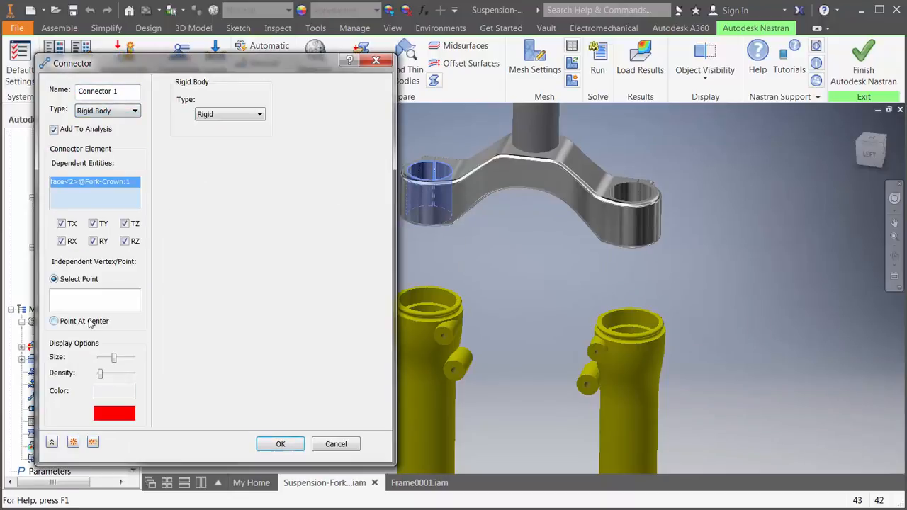
pyautogui.click(55, 321)
pyautogui.click(93, 442)
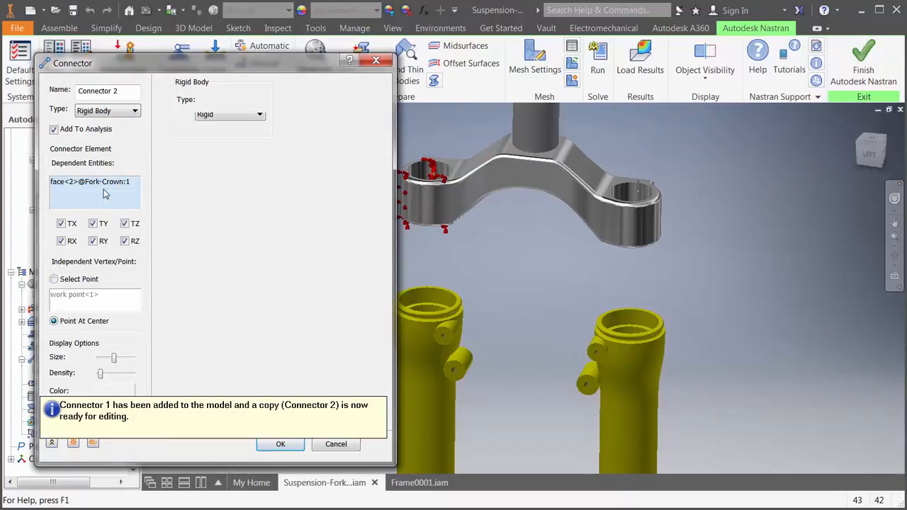
# - Add centered Rigid Body connectors on the inner top face of Fork-Slider:1, the other crown bore and the inner top face of Fork-Slider_MIR:1
pyautogui.click(427, 305)
pyautogui.click(93, 443)
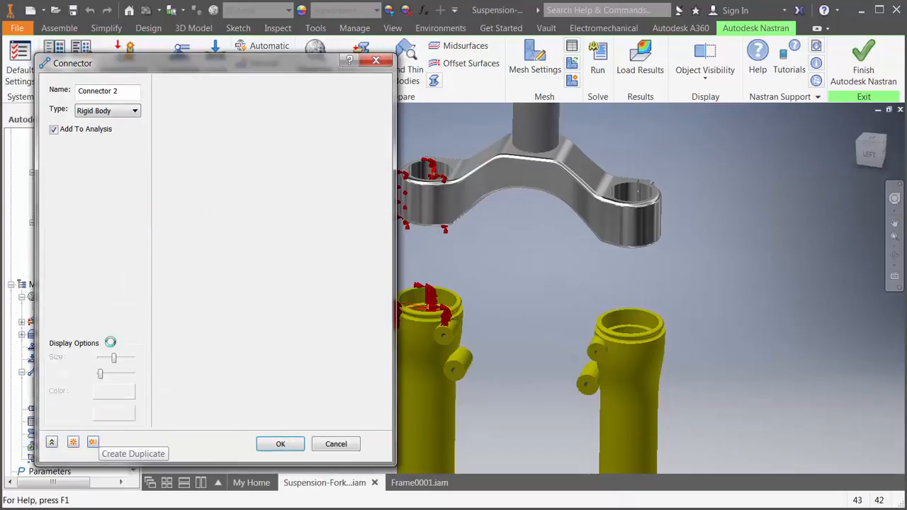
pyautogui.click(620, 199)
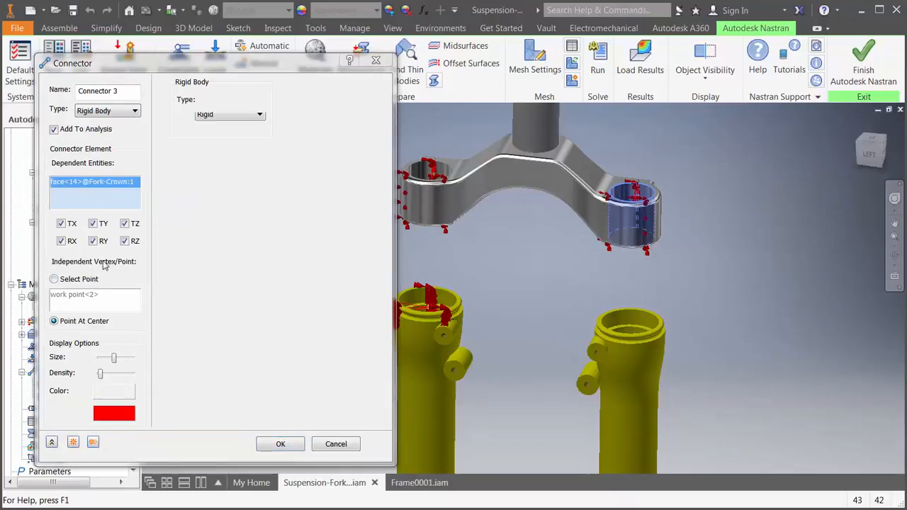
pyautogui.click(93, 442)
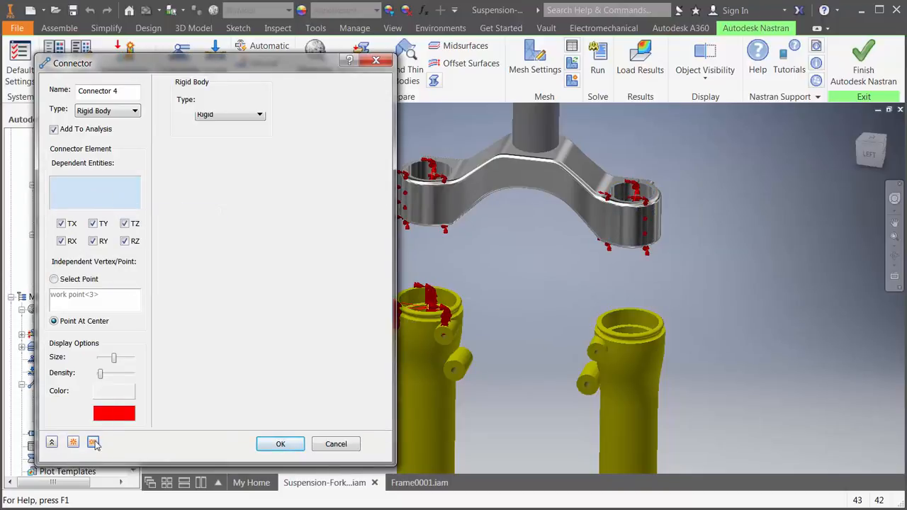
pyautogui.click(627, 327)
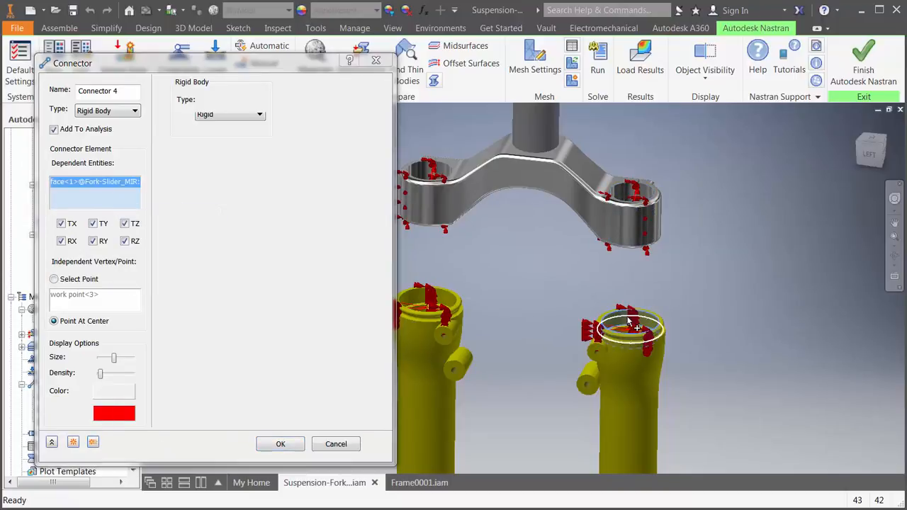
pyautogui.click(281, 444)
# - Set up a Spring connector with stiffness K1 = 1E9, K2 = 1000 and K3 = 1E9
pyautogui.click(107, 110)
pyautogui.click(107, 149)
pyautogui.click(291, 82)
pyautogui.click(314, 101)
pyautogui.write('1E9')
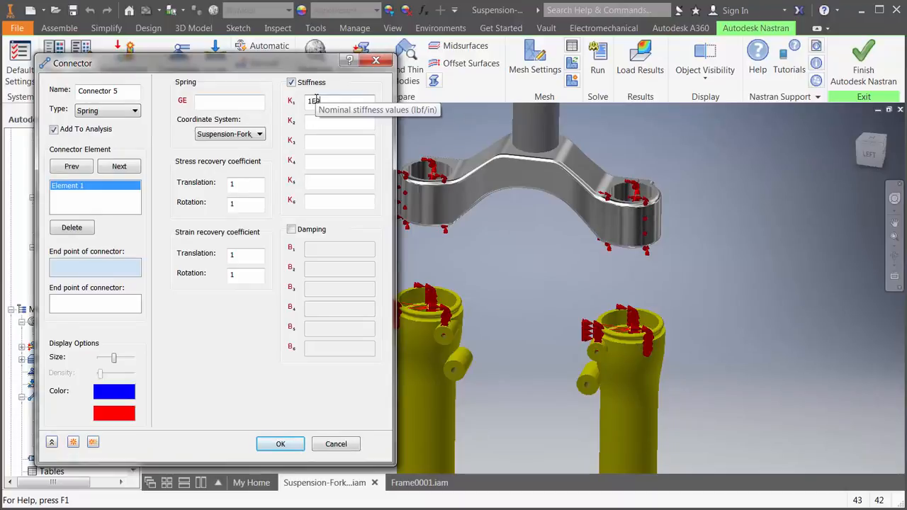
pyautogui.press('Tab')
pyautogui.write('1000')
pyautogui.press('Tab')
pyautogui.write('1E9')
# - Place a spring element between the crown and slider center points on each side of the fork and finish the connector
pyautogui.keyDown('shift'); pyautogui.moveTo(520, 282); pyautogui.dragTo(504, 304, button='middle'); pyautogui.keyUp('shift')
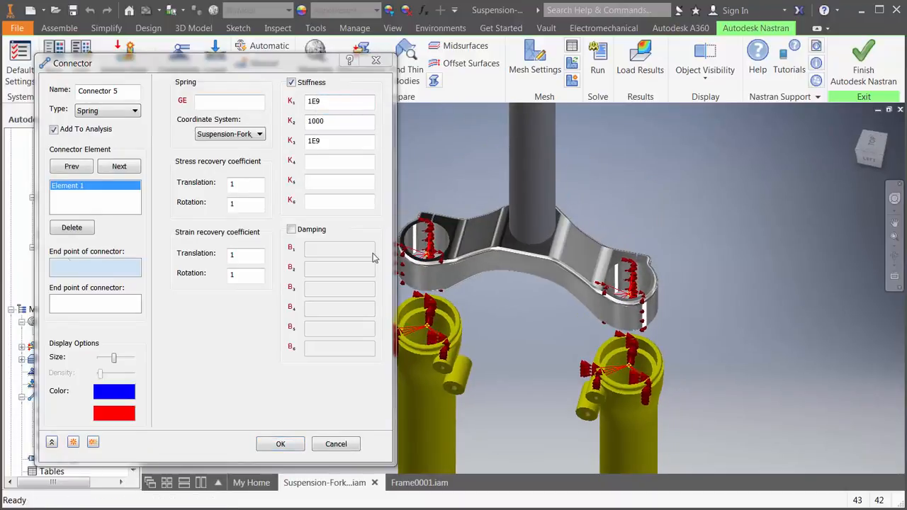
pyautogui.click(428, 253)
pyautogui.click(427, 327)
pyautogui.click(119, 166)
pyautogui.click(629, 294)
pyautogui.click(628, 366)
pyautogui.click(287, 445)
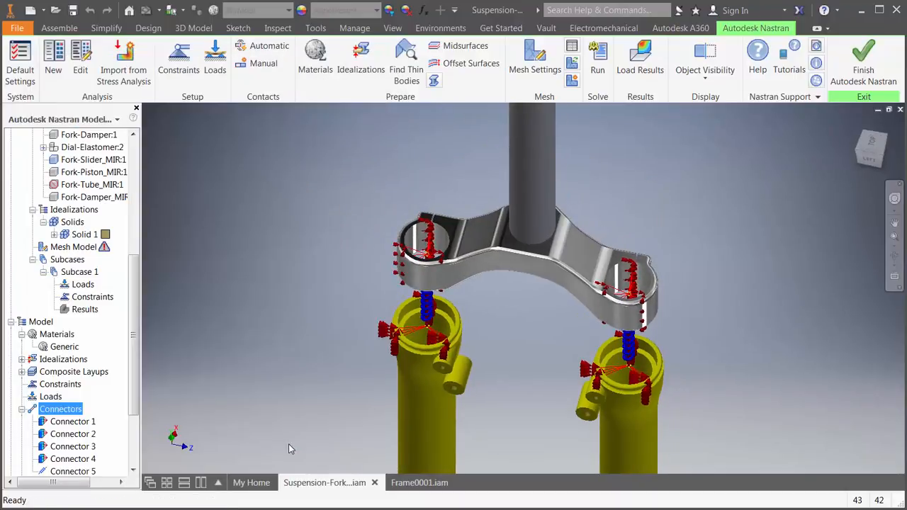
# - Start a Remote Force load that uses the Head Tube:1 coordinate system
pyautogui.click(215, 60)
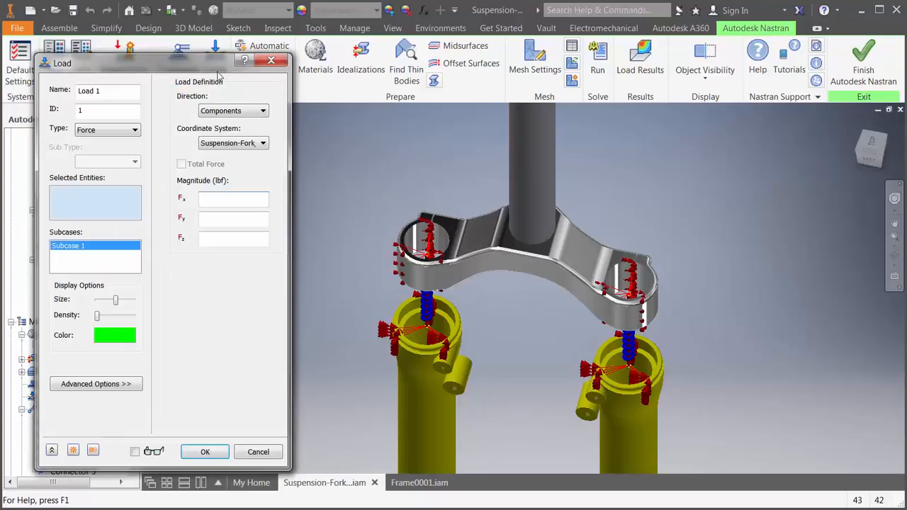
pyautogui.click(135, 130)
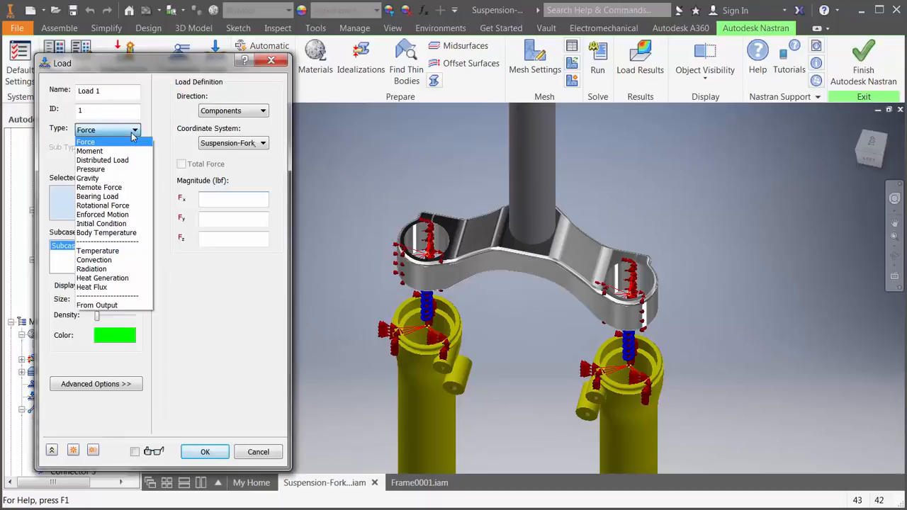
pyautogui.click(124, 187)
pyautogui.moveTo(319, 186)
pyautogui.keyDown('shift'); pyautogui.mouseDown(button='middle')
pyautogui.moveTo(357, 180)
pyautogui.moveTo(339, 219)
pyautogui.moveTo(333, 178)
pyautogui.mouseUp(button='middle'); pyautogui.keyUp('shift')
pyautogui.scroll(3, 333, 183)
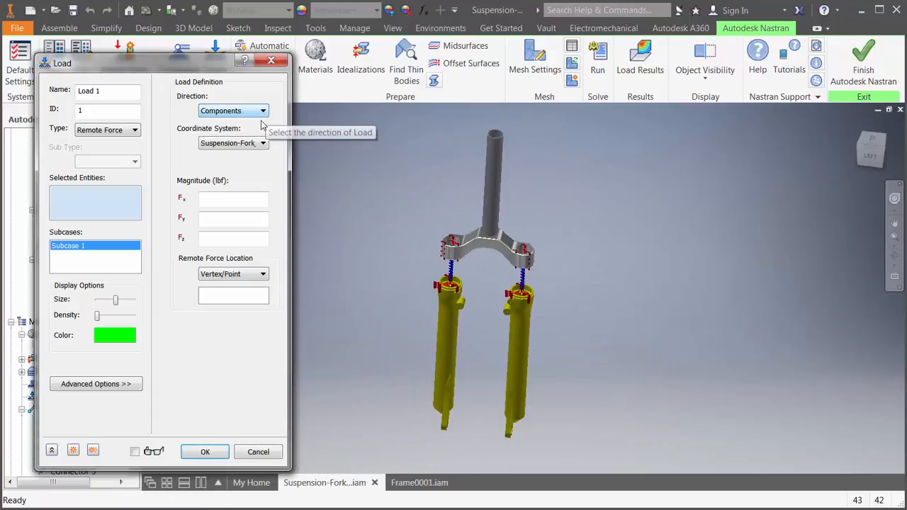
pyautogui.click(258, 142)
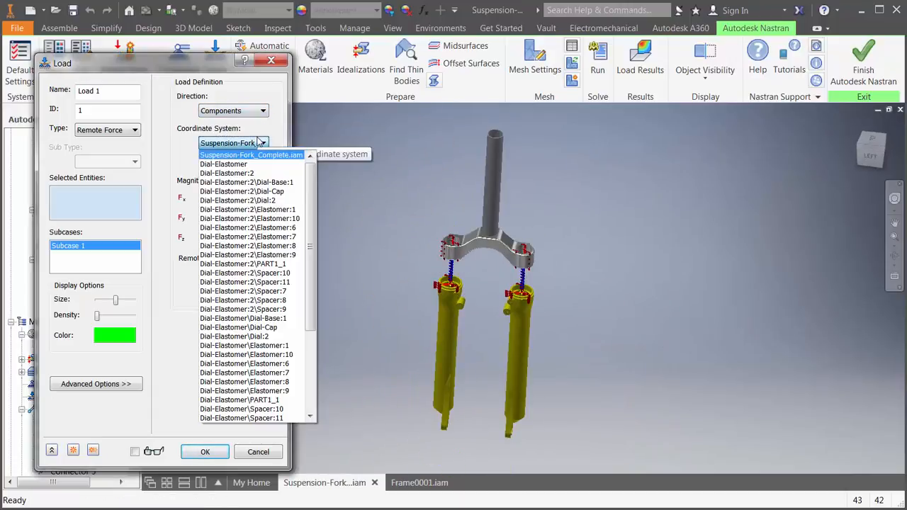
pyautogui.scroll(-5, 263, 316)
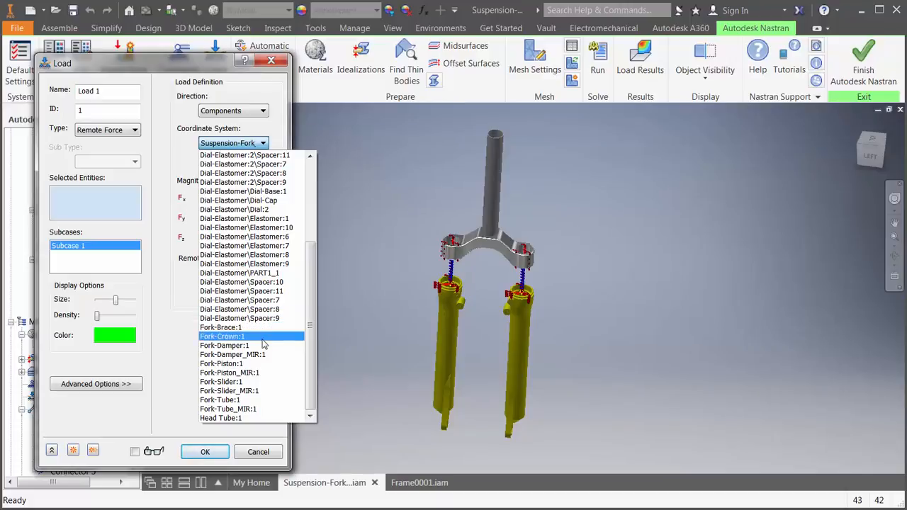
pyautogui.click(263, 421)
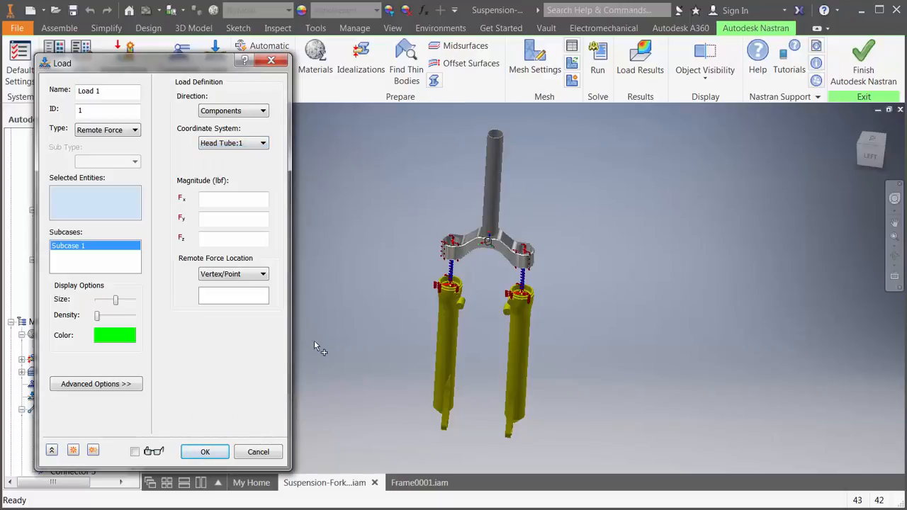
# - Select the annular top end face of the head tube as the remote force's loaded face
pyautogui.keyDown('shift'); pyautogui.moveTo(387, 198); pyautogui.dragTo(395, 185, button='middle'); pyautogui.keyUp('shift')
pyautogui.scroll(-4, 473, 249)
pyautogui.keyDown('shift'); pyautogui.moveTo(474, 248); pyautogui.dragTo(455, 259, button='middle'); pyautogui.keyUp('shift')
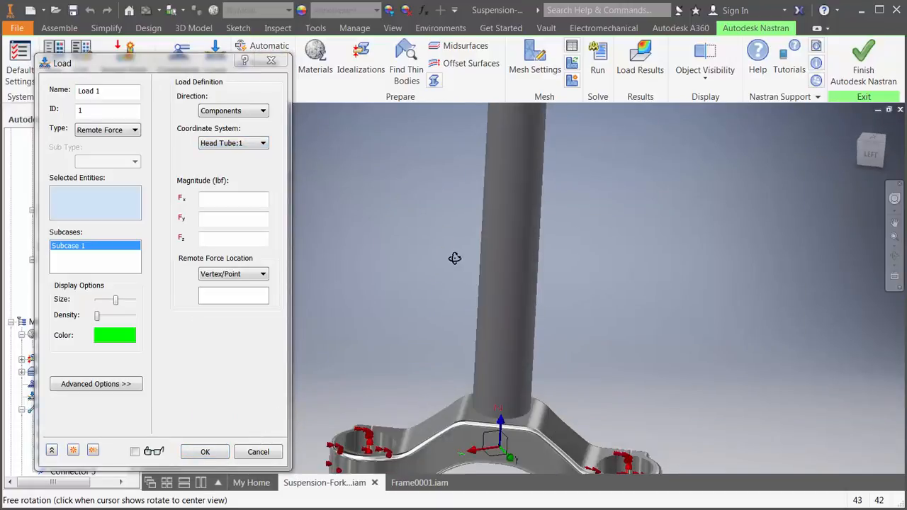
pyautogui.scroll(2, 456, 259)
pyautogui.scroll(-3, 494, 156)
pyautogui.rightClick(105, 205)
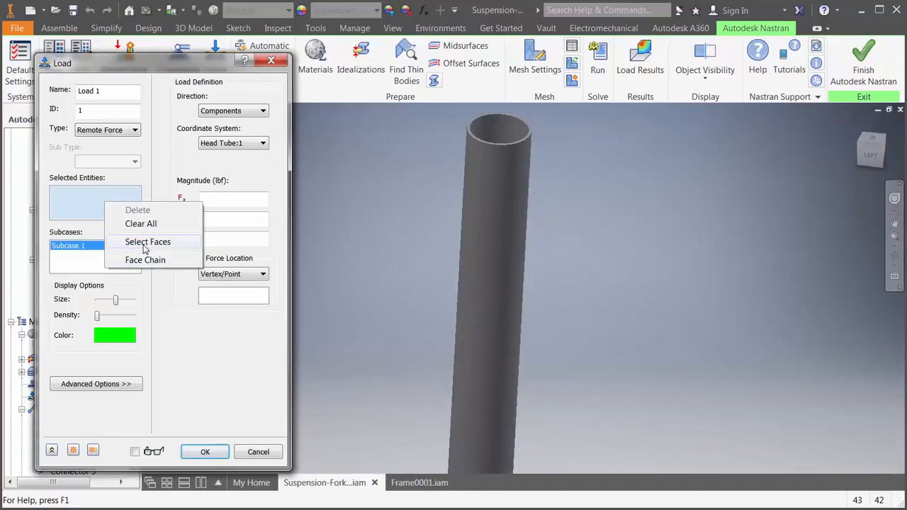
pyautogui.click(145, 243)
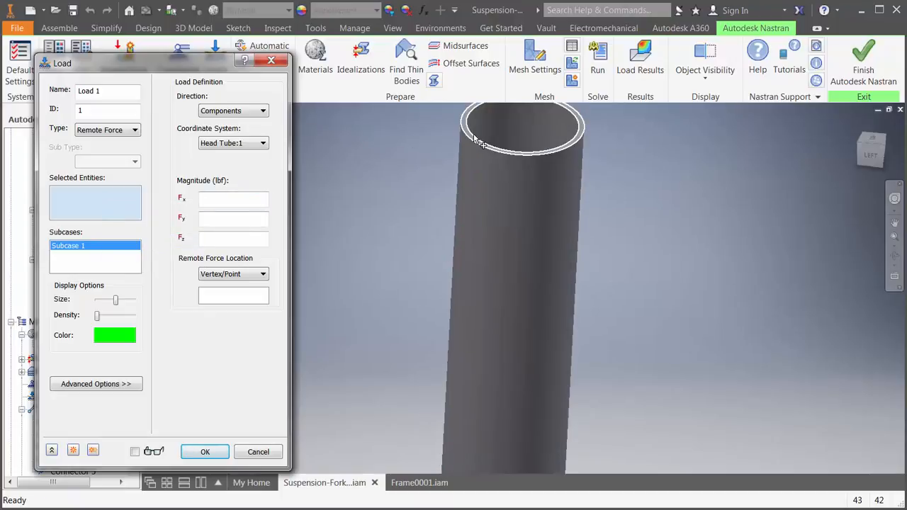
pyautogui.click(475, 138)
# - Give the remote force an Fz of 1000 N, locate it by coordinates with X 0 and Z 1 in, and create it
pyautogui.scroll(2, 475, 138)
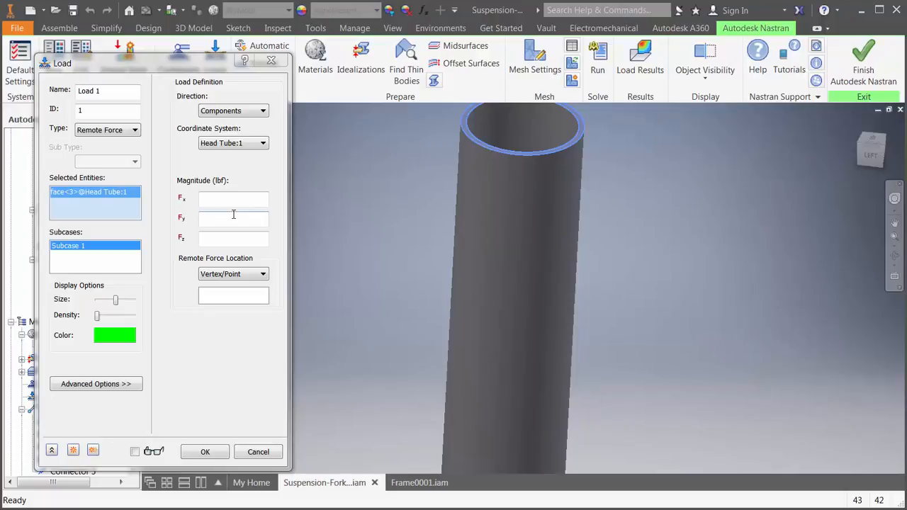
pyautogui.click(229, 237)
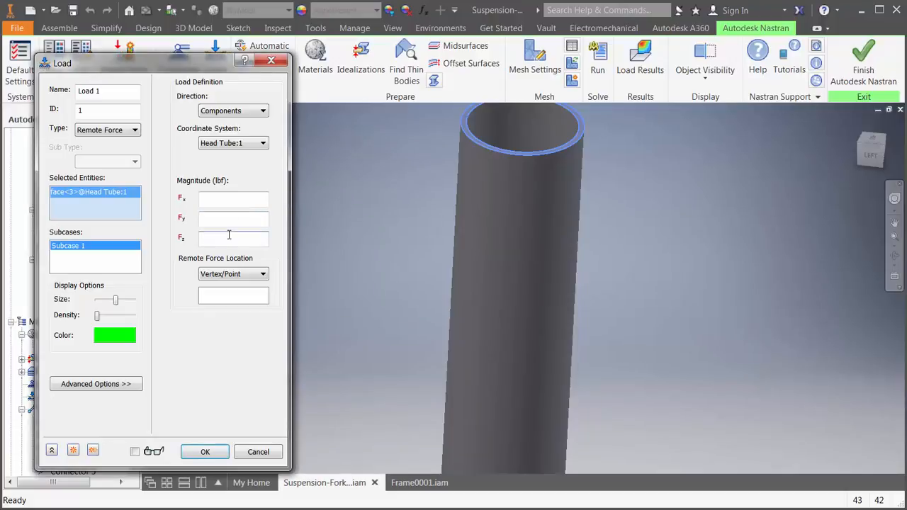
pyautogui.write('1000 N')
pyautogui.click(234, 275)
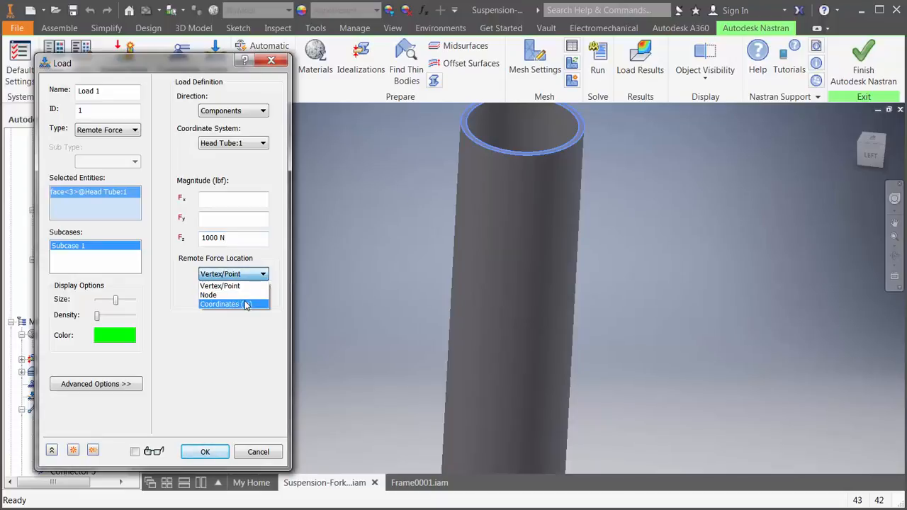
pyautogui.click(245, 304)
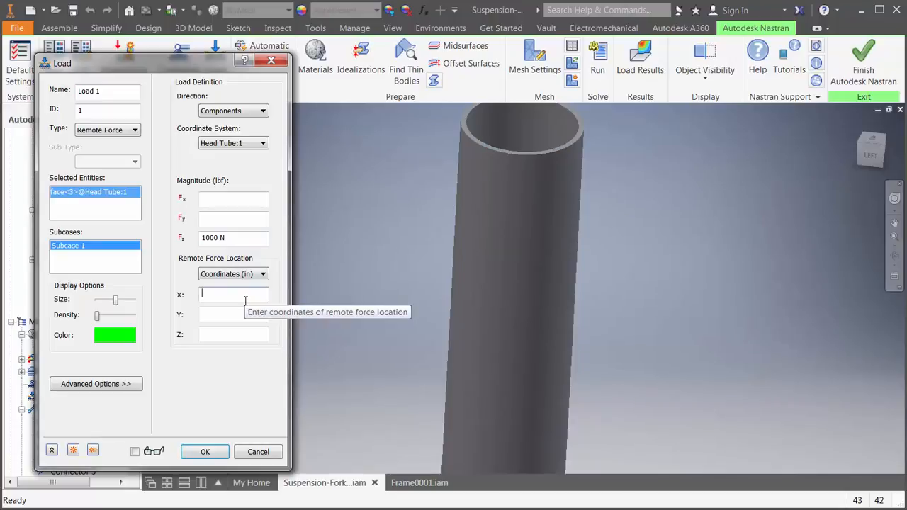
pyautogui.write('0')
pyautogui.press('Tab')
pyautogui.press('Tab')
pyautogui.write('1')
pyautogui.click(205, 452)
# - Create a mesh control with a 0.25 in part element size on both fork sliders and the head tube
pyautogui.scroll(-5, 296, 324)
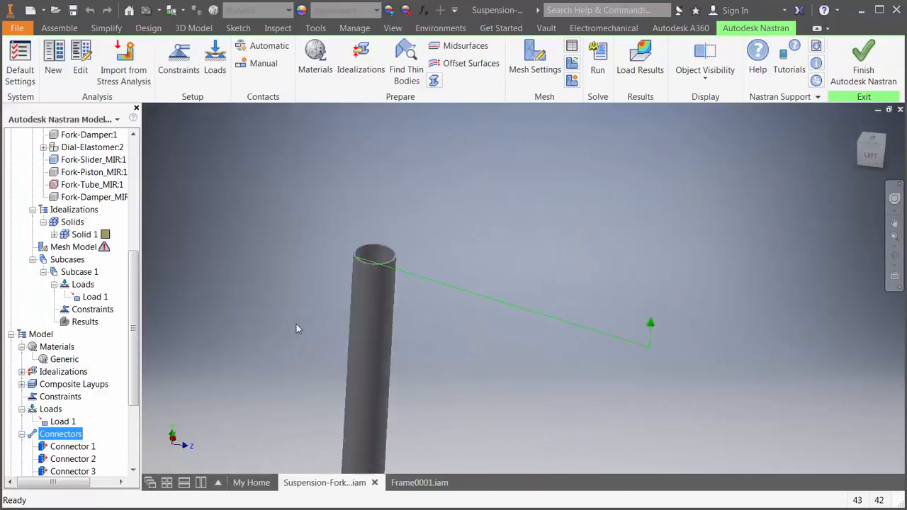
pyautogui.moveTo(295, 332); pyautogui.dragTo(495, 222, button='middle')
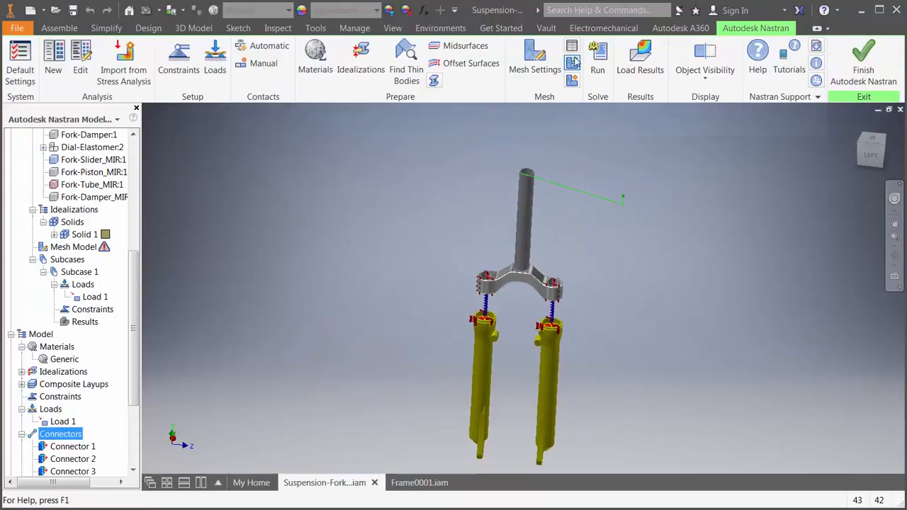
pyautogui.click(572, 82)
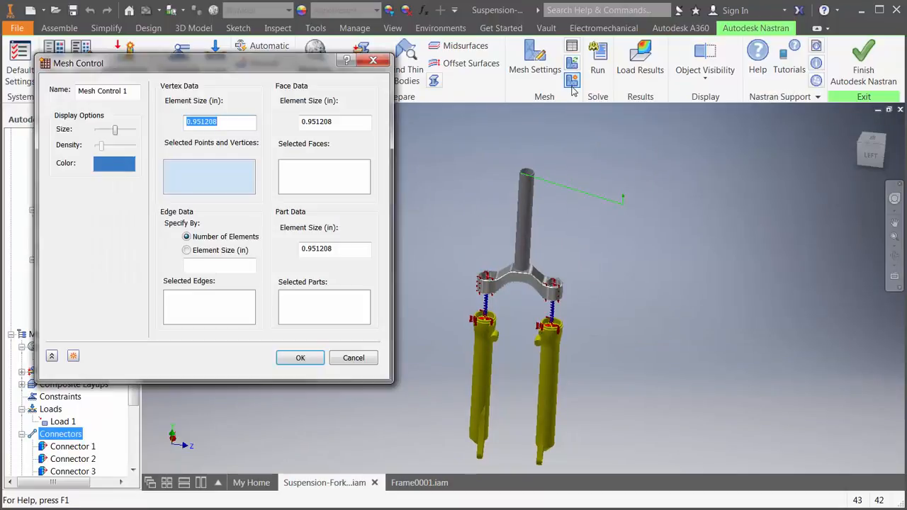
pyautogui.click(354, 317)
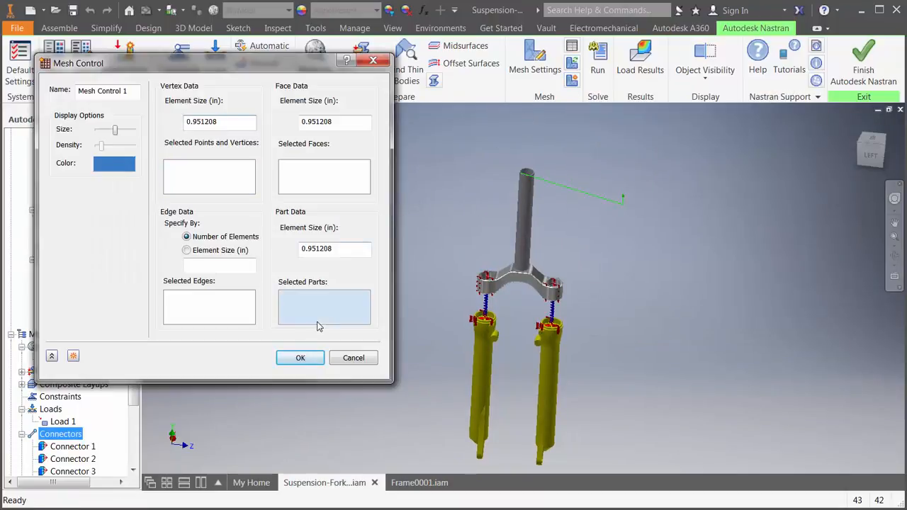
pyautogui.click(477, 363)
pyautogui.click(544, 364)
pyautogui.click(524, 224)
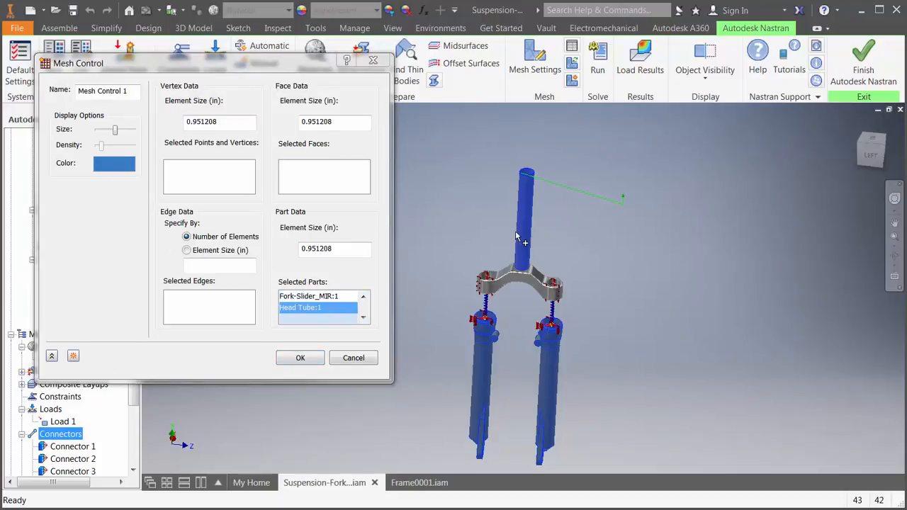
pyautogui.doubleClick(350, 248)
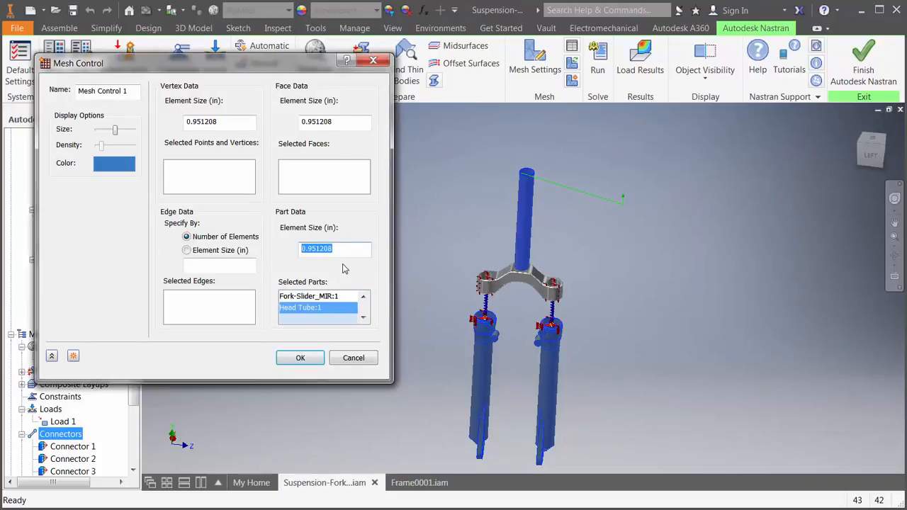
pyautogui.write('.25')
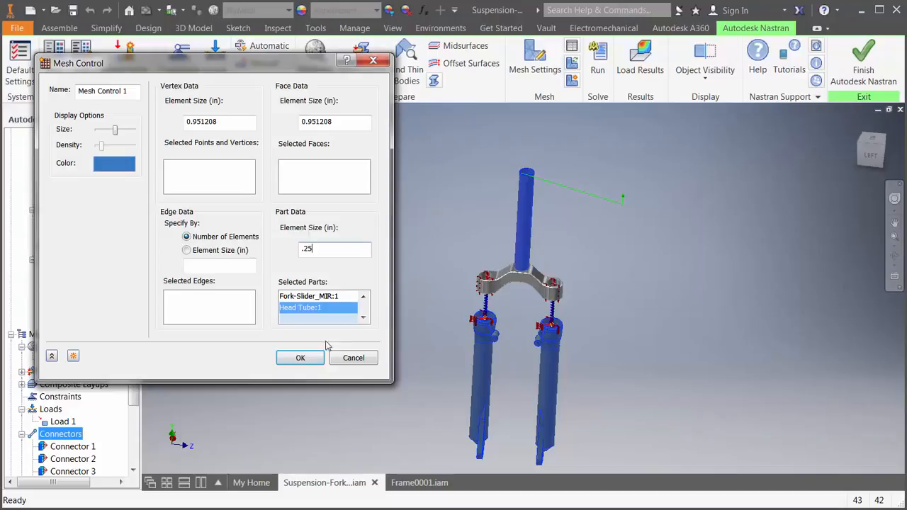
pyautogui.click(300, 358)
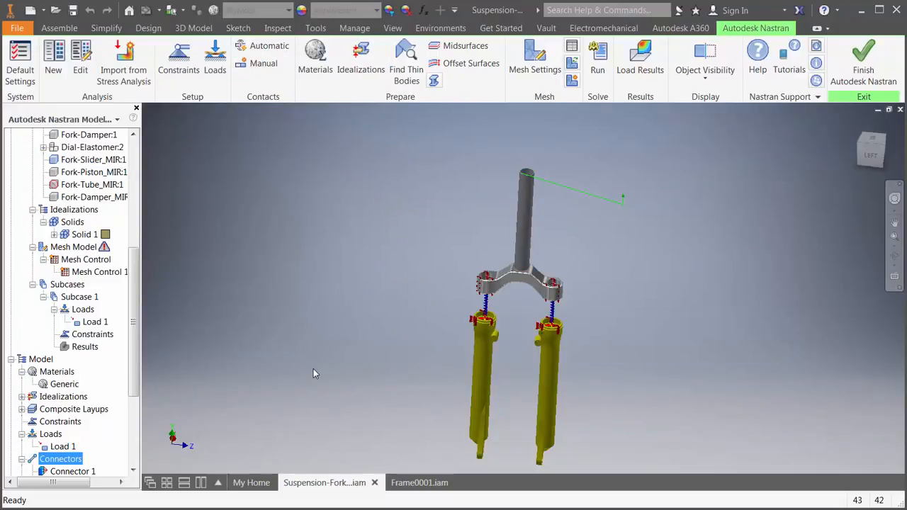
# - Switch to the Frame0001.iam assembly and open it in the Autodesk Nastran In-CAD environment
pyautogui.click(423, 485)
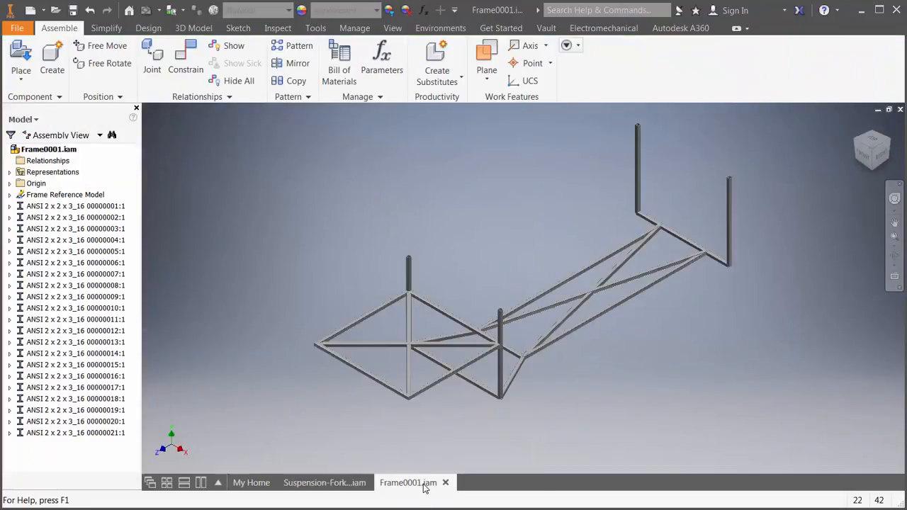
pyautogui.click(440, 28)
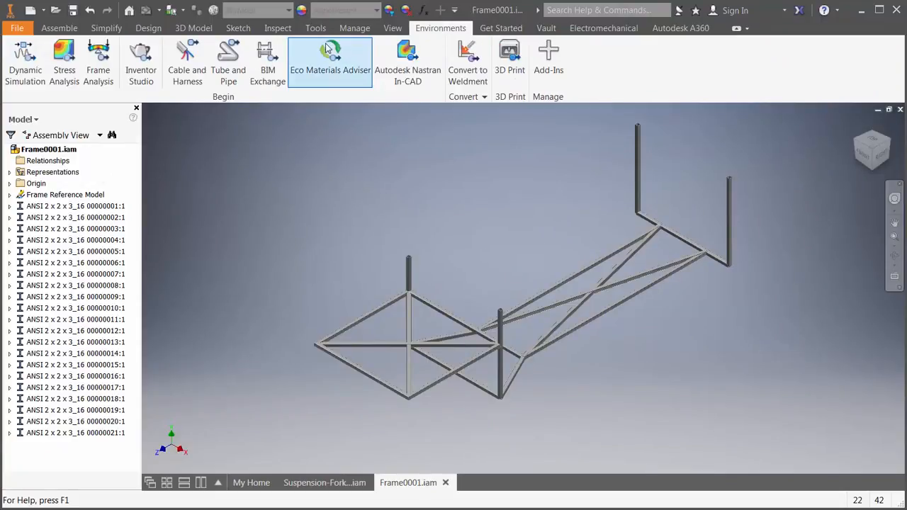
pyautogui.click(400, 69)
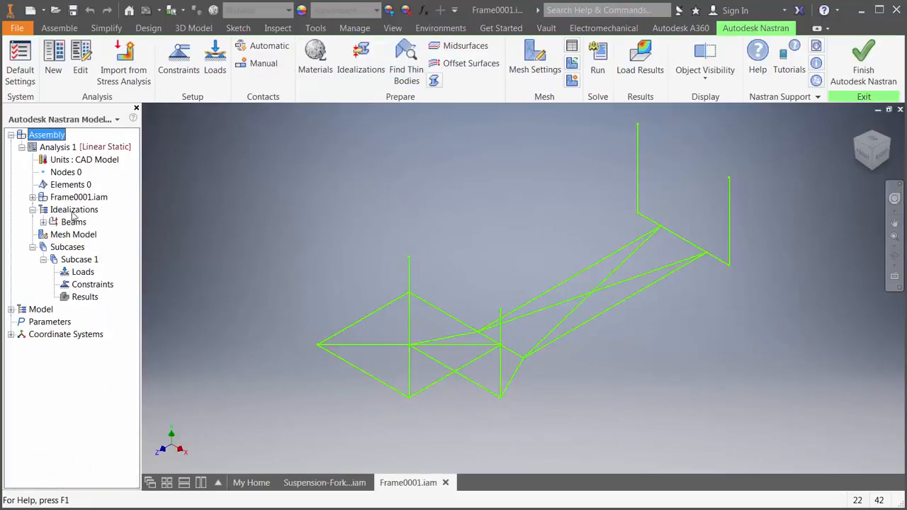
# - Examine the cross-section properties of the Beam 1 structural member idealization
pyautogui.click(43, 222)
pyautogui.rightClick(71, 234)
pyautogui.click(90, 241)
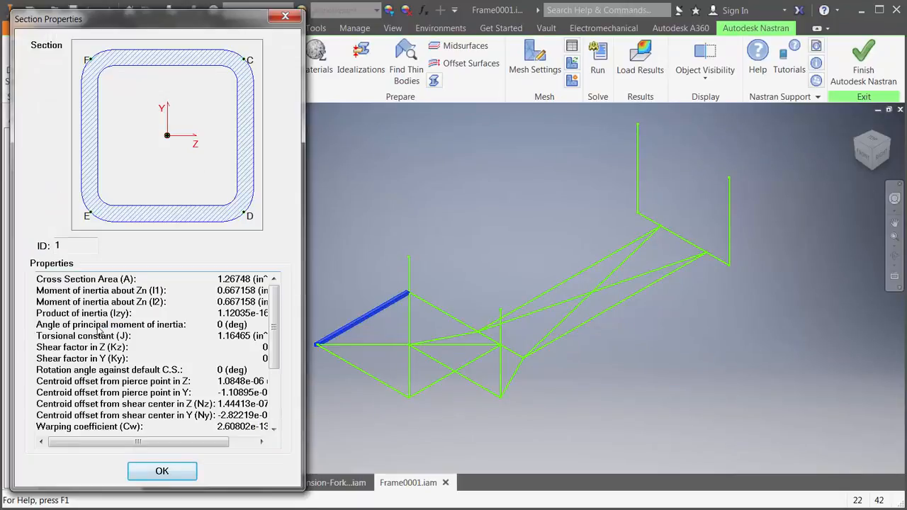
pyautogui.click(149, 470)
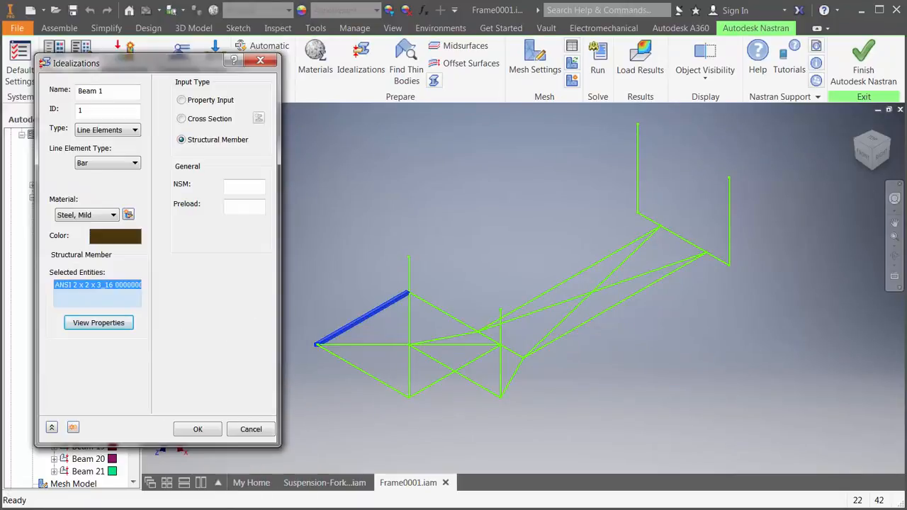
pyautogui.click(212, 425)
# - Fix all six degrees of freedom on the front-end outer base member and the middle segment of the rear crossbar
pyautogui.click(179, 60)
pyautogui.click(358, 368)
pyautogui.click(693, 244)
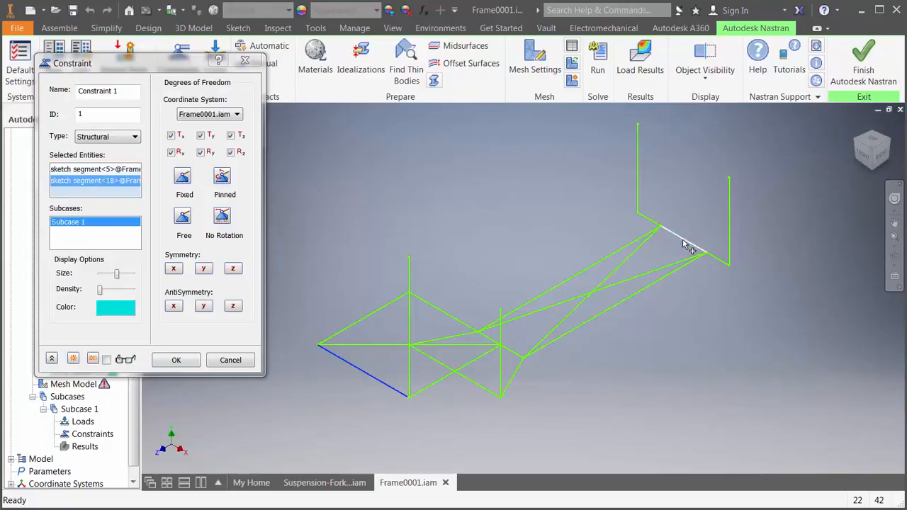
pyautogui.click(177, 360)
# - Create a Gravity load on the frame with a Y magnitude of -386.4*6 in/s^2
pyautogui.click(215, 56)
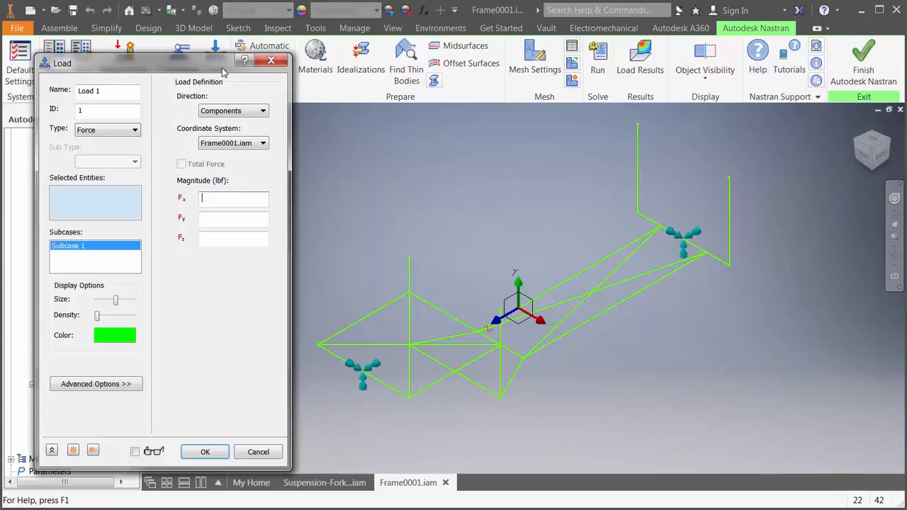
pyautogui.click(133, 130)
pyautogui.click(89, 178)
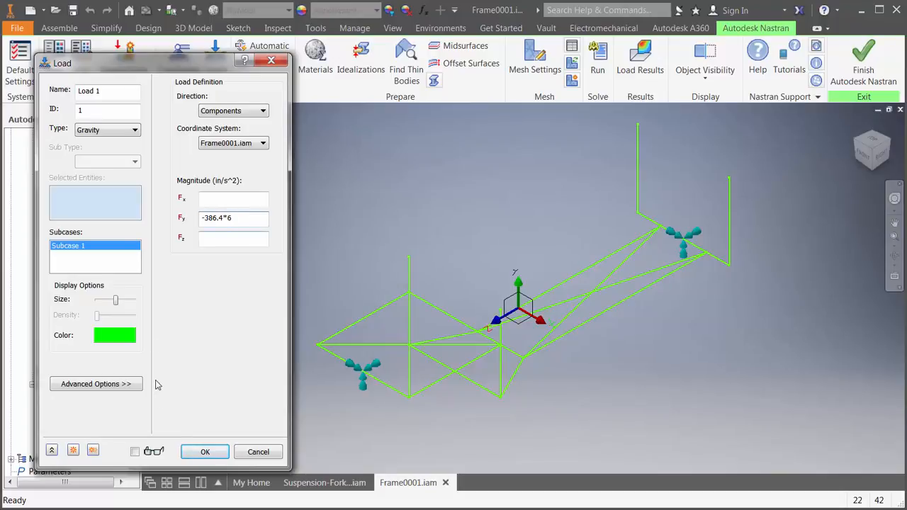
pyautogui.click(205, 452)
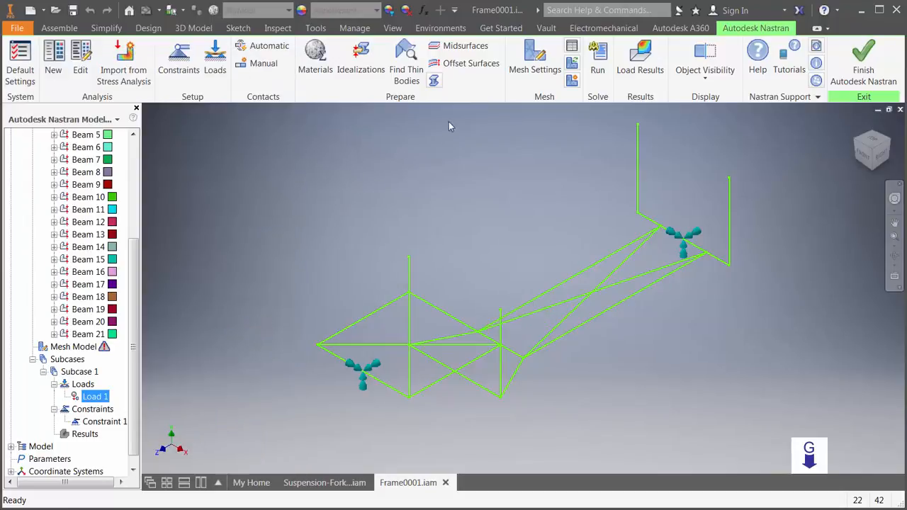
# - Run the frame analysis and display the von Mises stress contour on the deformed shape
pyautogui.click(600, 70)
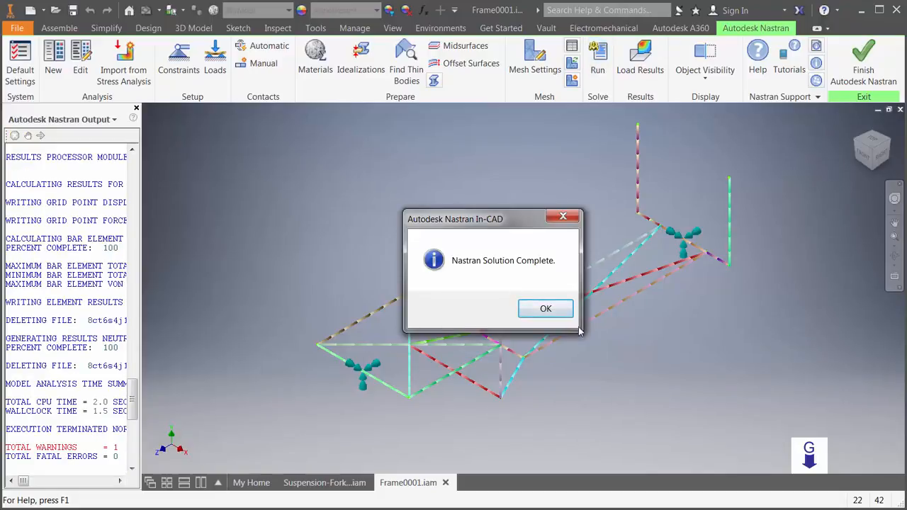
pyautogui.click(546, 309)
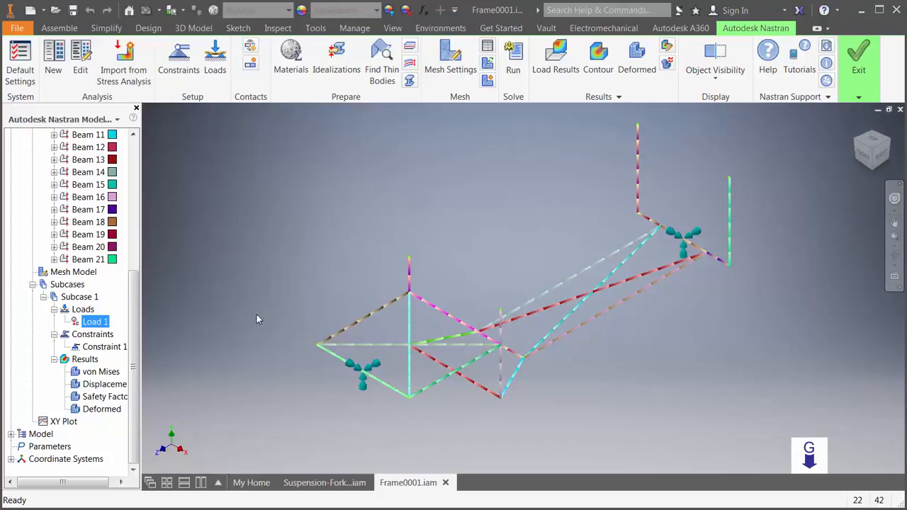
pyautogui.click(102, 371)
pyautogui.doubleClick(103, 371)
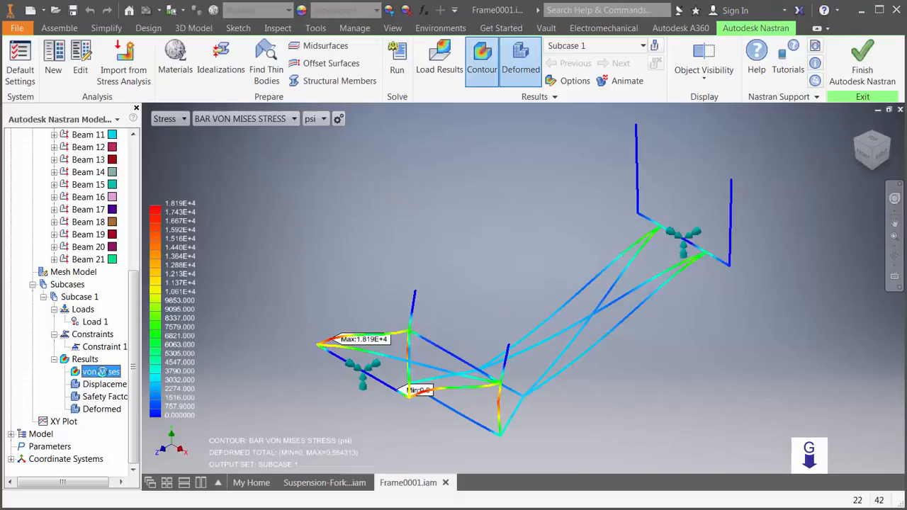
pyautogui.doubleClick(102, 372)
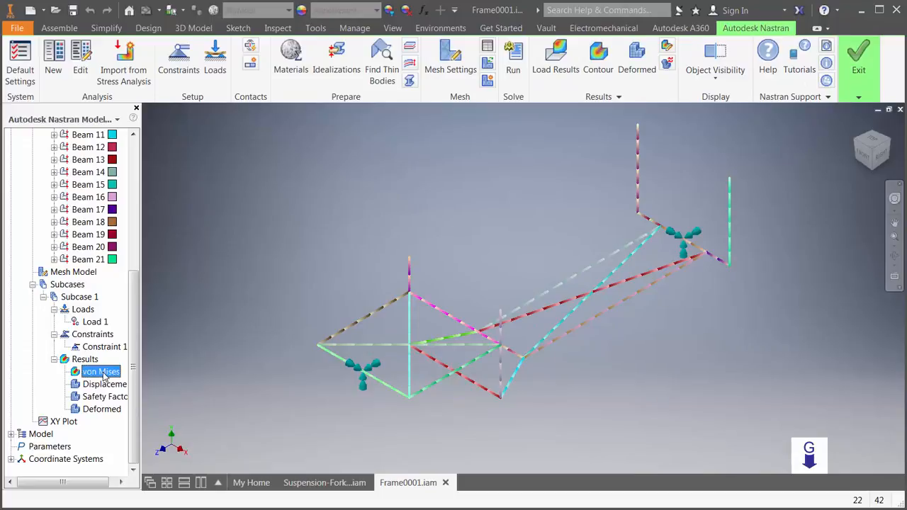
pyautogui.doubleClick(102, 372)
# - Hide the loads, min/max markers and constraints in the results display
pyautogui.click(698, 87)
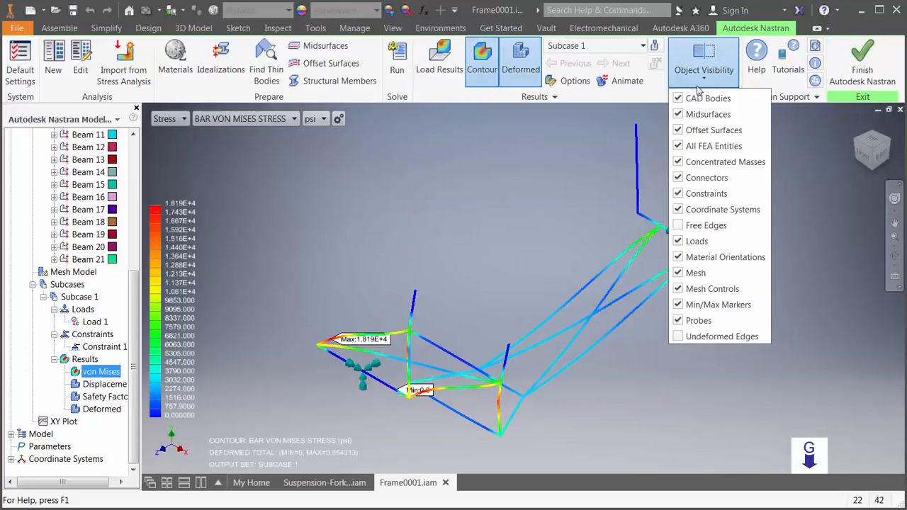
pyautogui.click(691, 241)
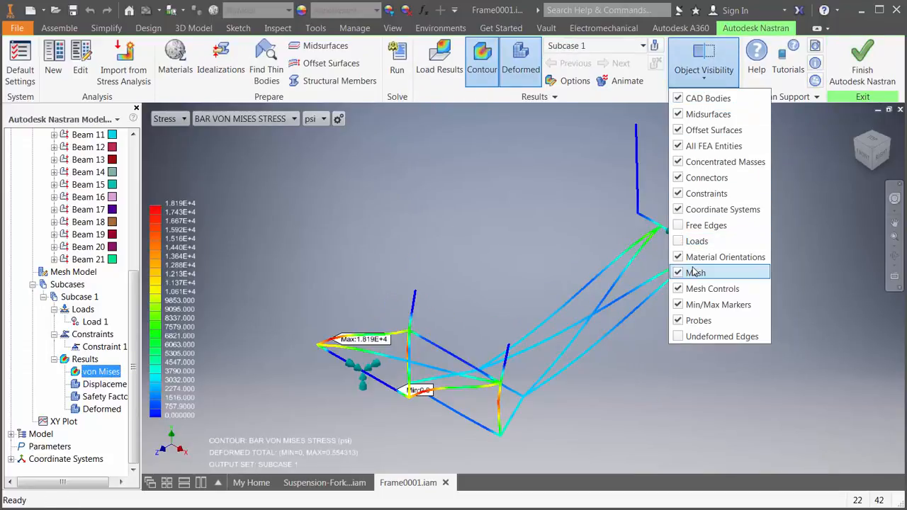
pyautogui.click(696, 311)
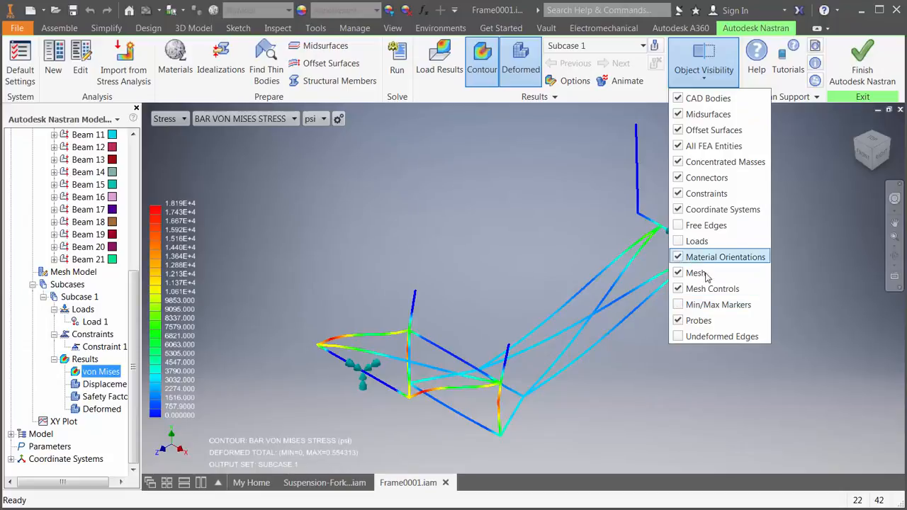
pyautogui.click(709, 197)
pyautogui.click(597, 206)
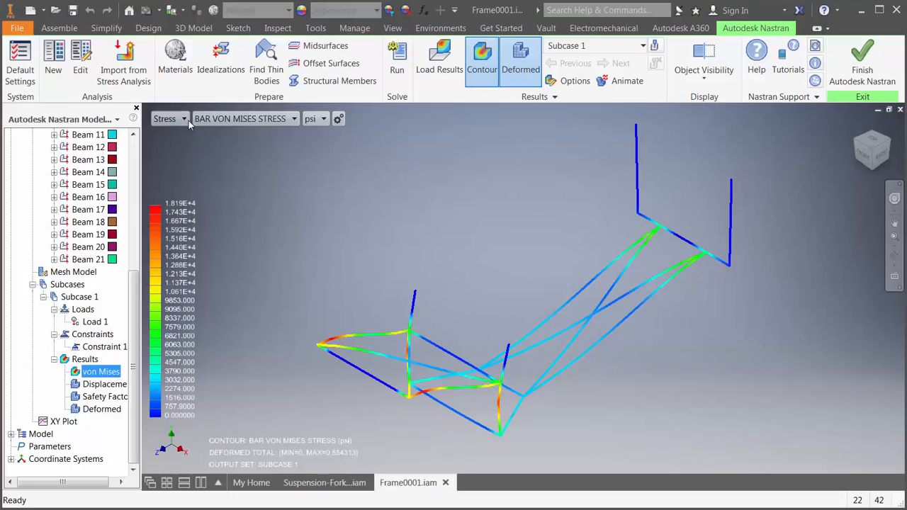
# - View the total displacement contour of the frame and return to the BAR VON MISES STRESS result
pyautogui.click(184, 119)
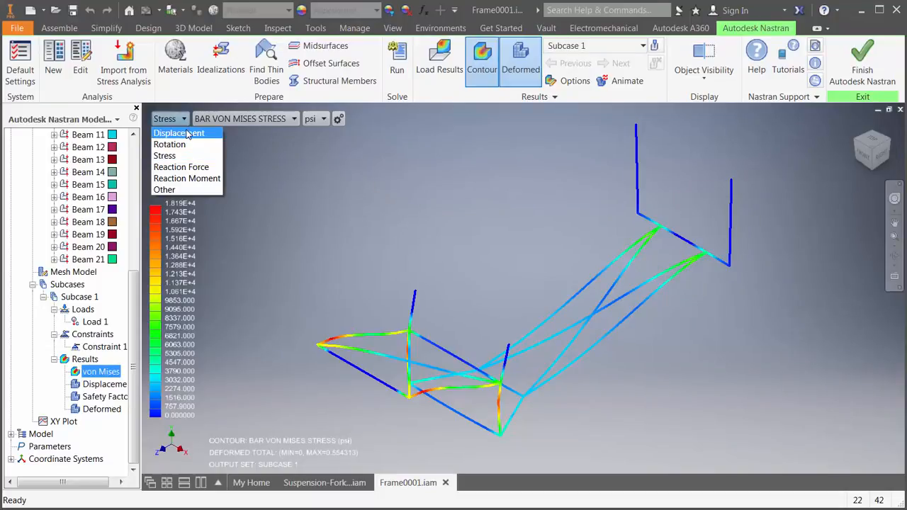
pyautogui.click(187, 134)
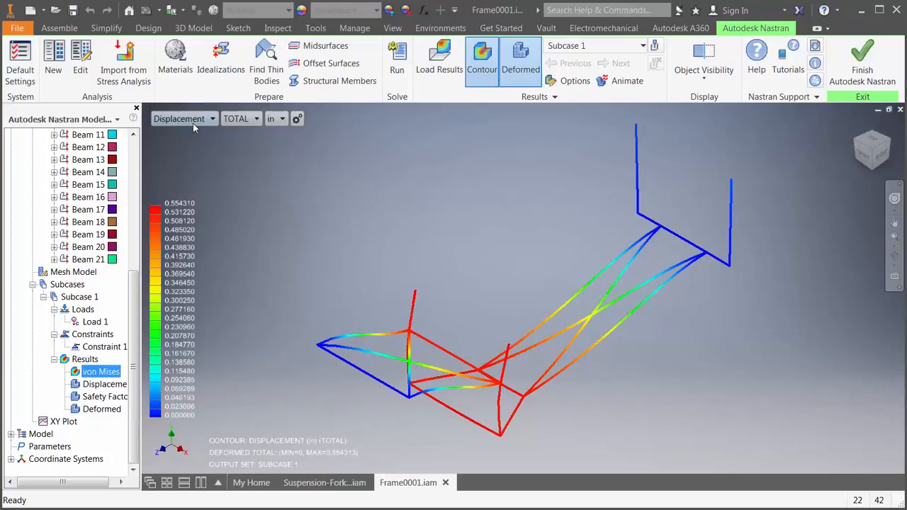
pyautogui.click(193, 122)
pyautogui.click(192, 156)
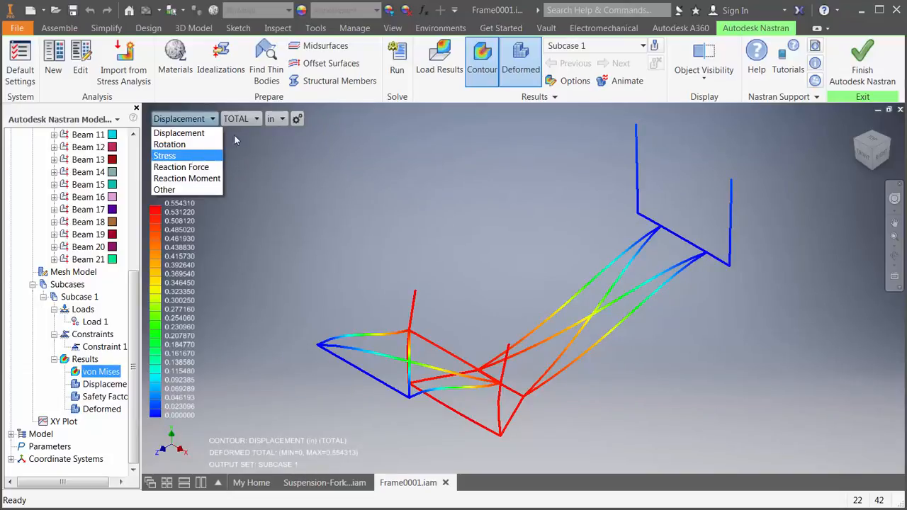
pyautogui.click(260, 121)
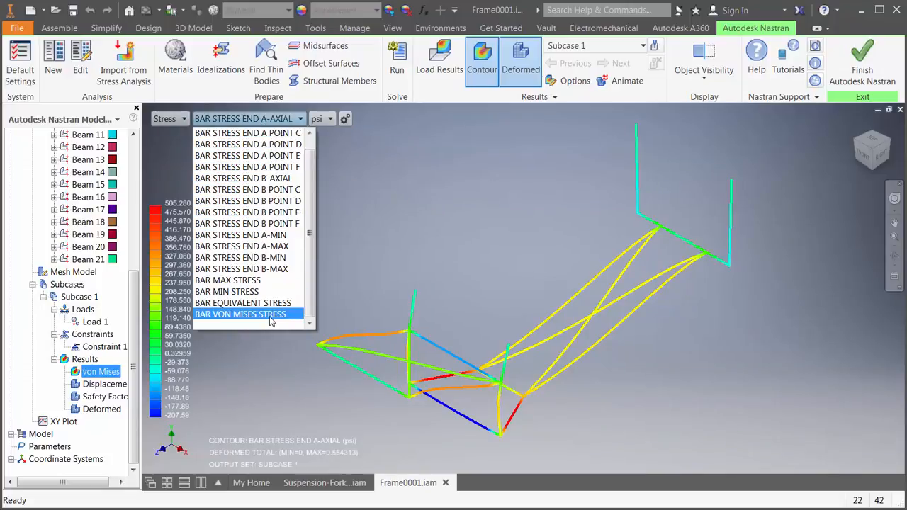
pyautogui.click(270, 314)
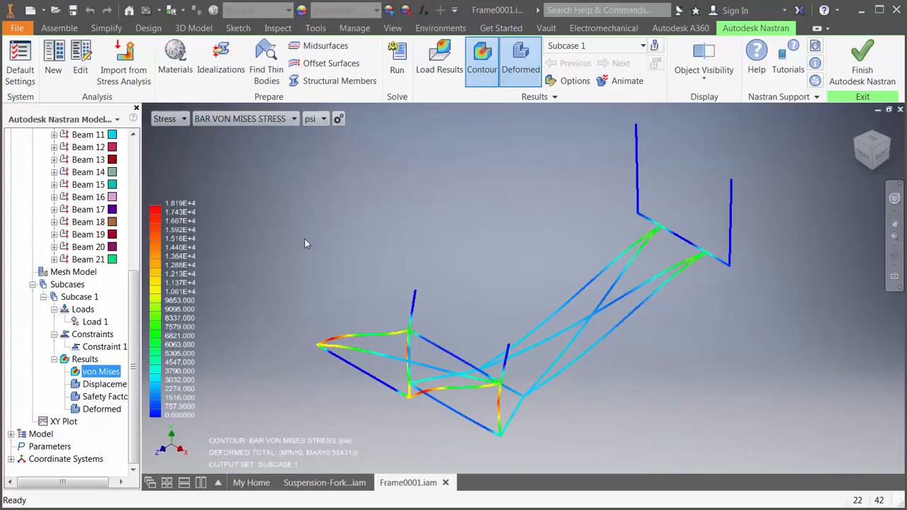
# - View the stress results in Pa and switch the stress unit back to psi
pyautogui.click(315, 121)
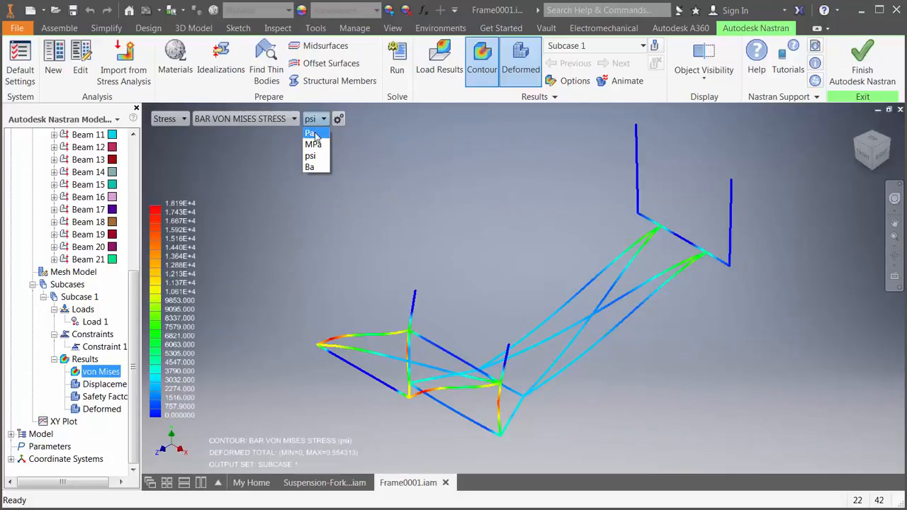
pyautogui.click(312, 133)
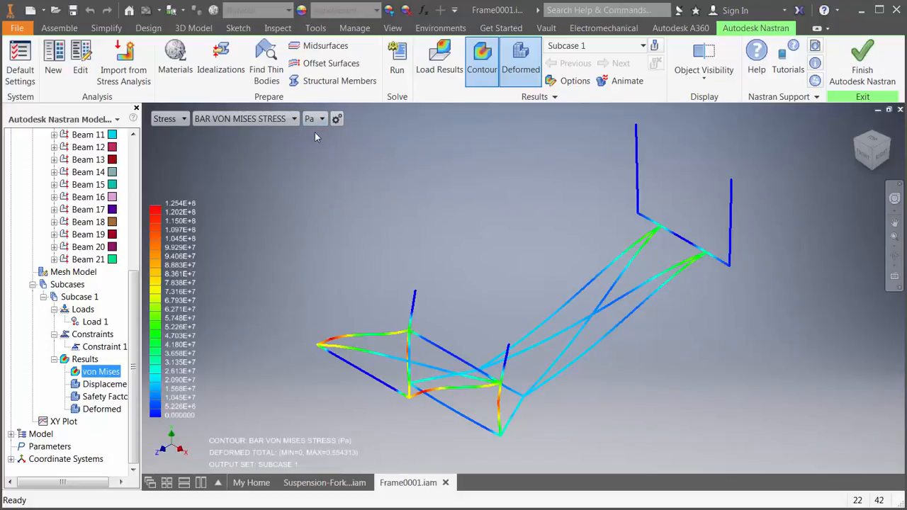
pyautogui.click(320, 120)
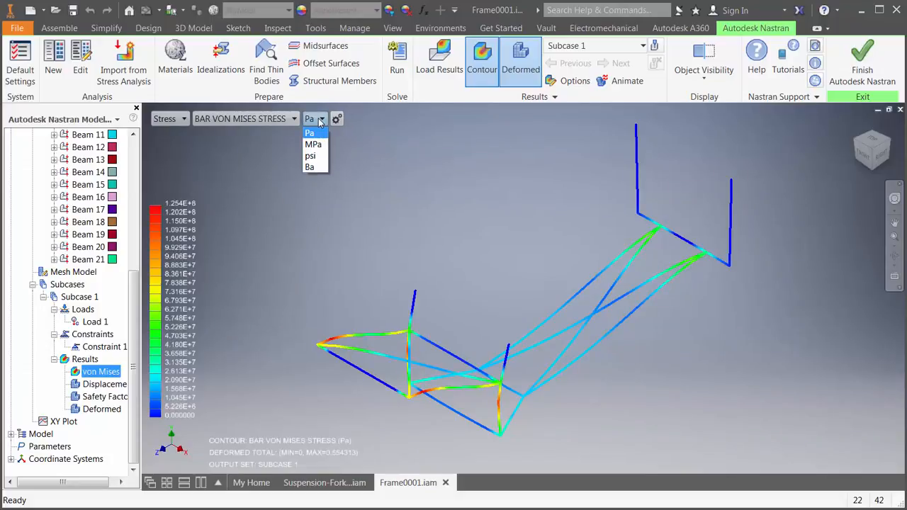
pyautogui.click(311, 156)
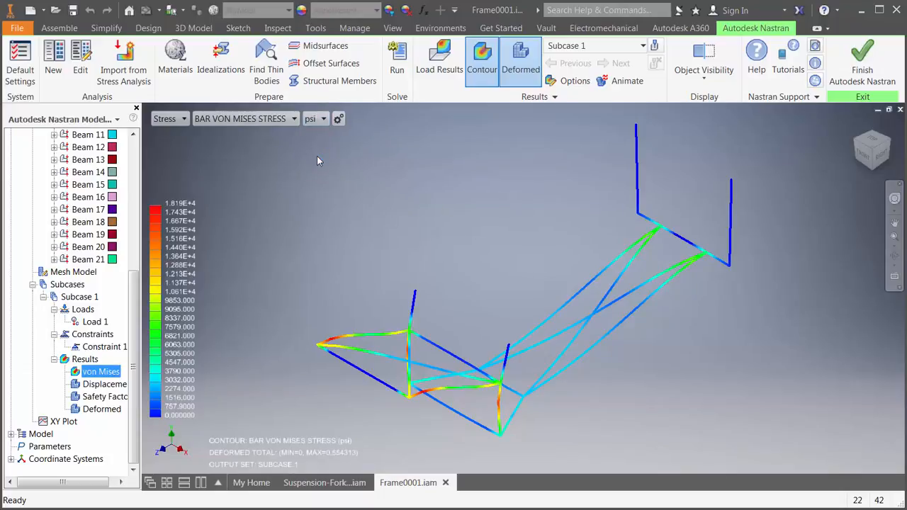
# - Probe the stress on a rear upright and a curved front member, reposition both probe labels, and clear the probes
pyautogui.scroll(6, 117, 164)
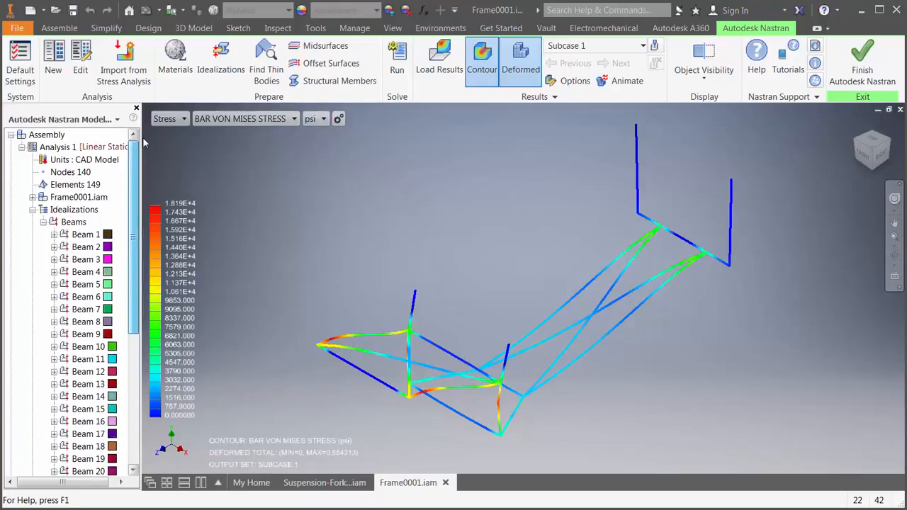
pyautogui.rightClick(92, 184)
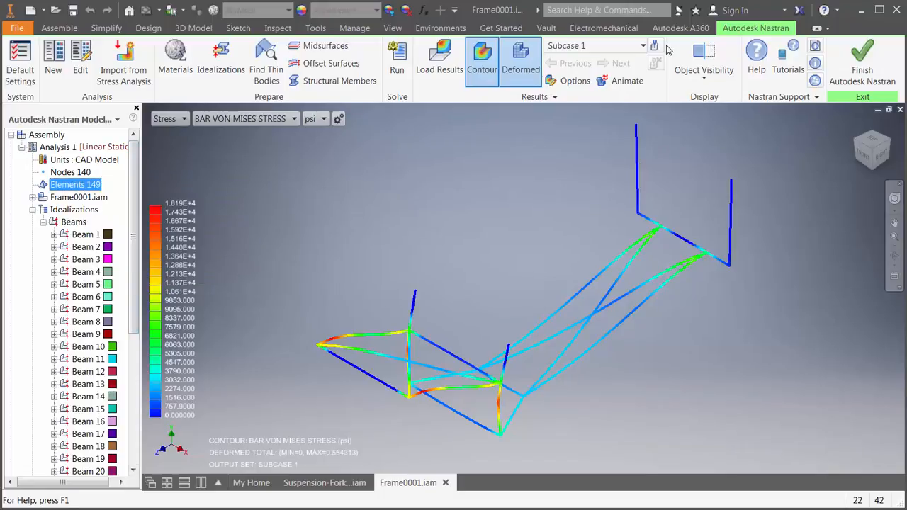
pyautogui.moveTo(639, 182)
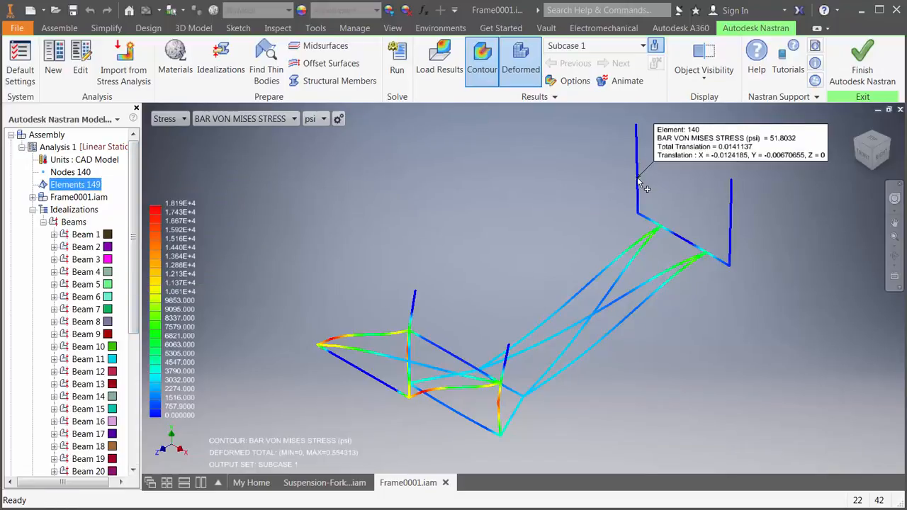
pyautogui.click(383, 333)
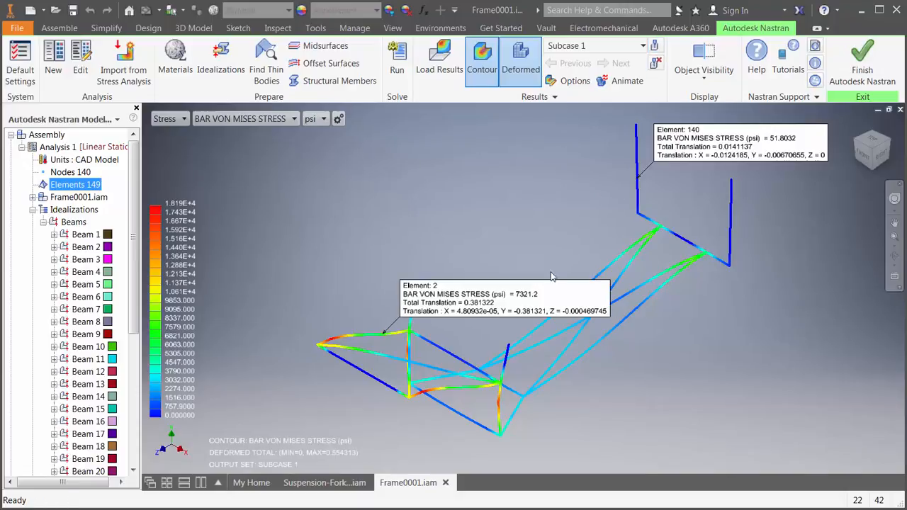
pyautogui.moveTo(494, 282); pyautogui.dragTo(327, 244)
pyautogui.moveTo(714, 138); pyautogui.dragTo(692, 257)
pyautogui.click(656, 64)
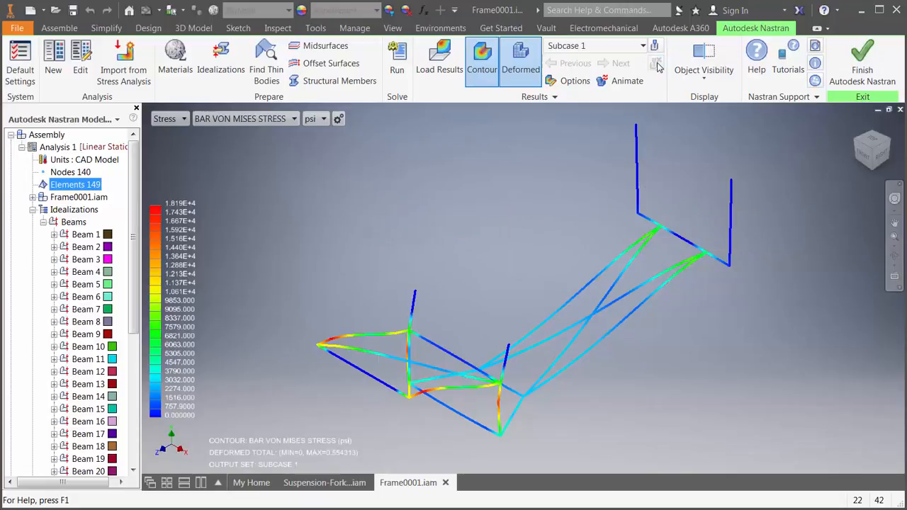